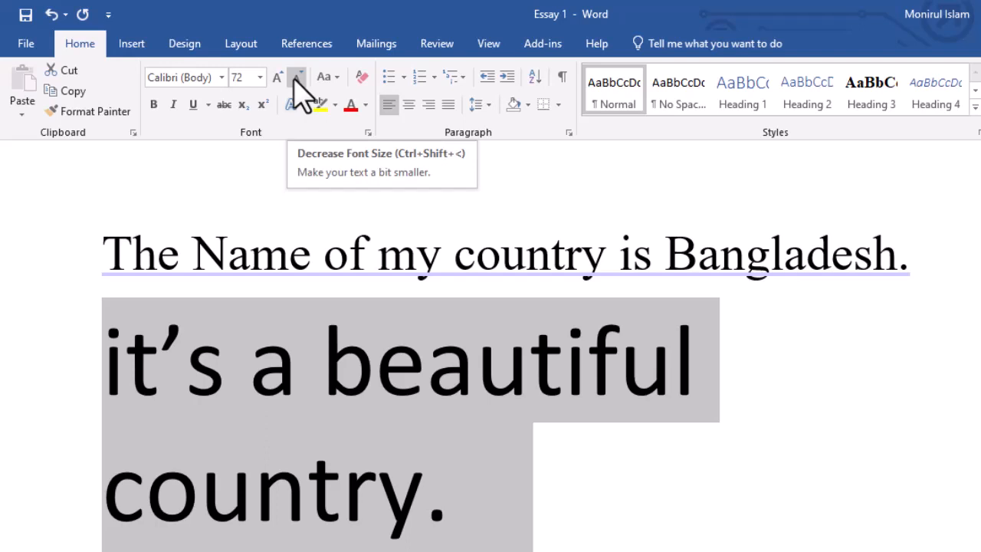
Reduce the selected second sentence's font size to 36 and change it to sentence case.
left_click(297, 78)
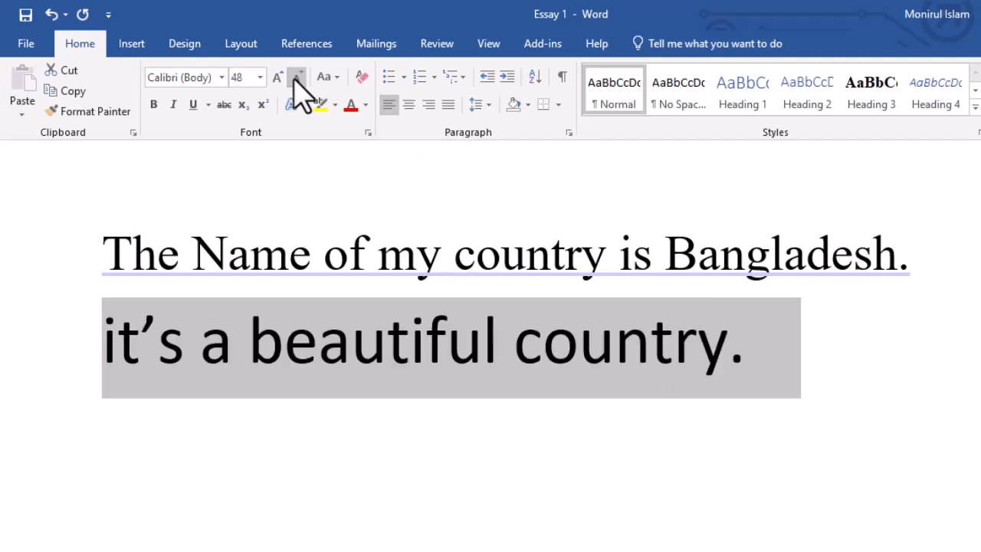
left_click(296, 77)
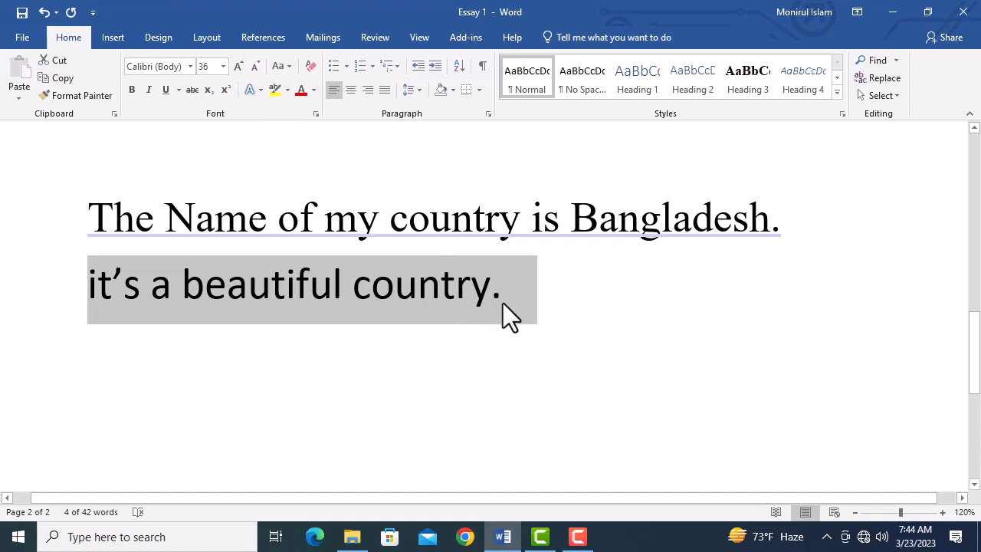
left_click(289, 66)
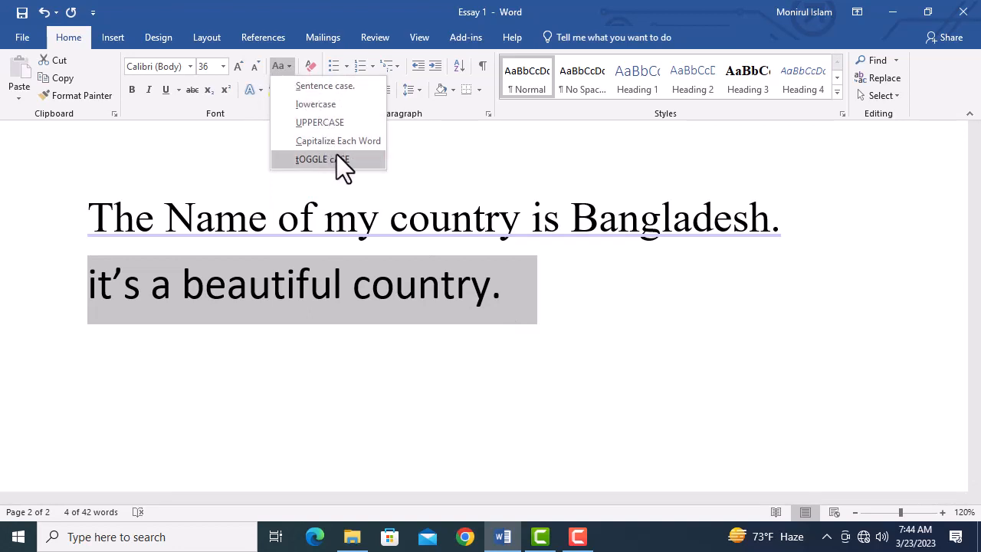
left_click(340, 86)
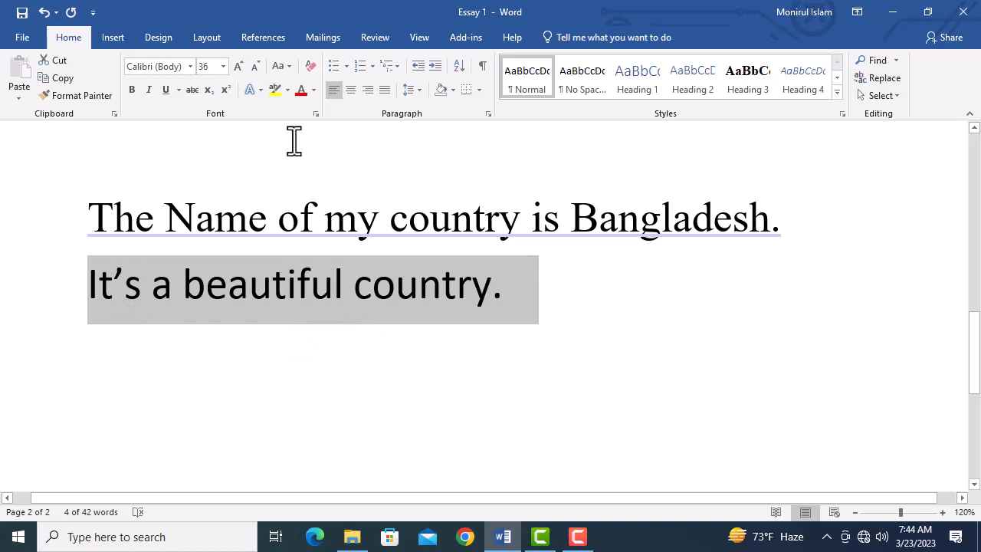
Change the second sentence to lowercase and after that to UPPERCASE.
left_click(284, 66)
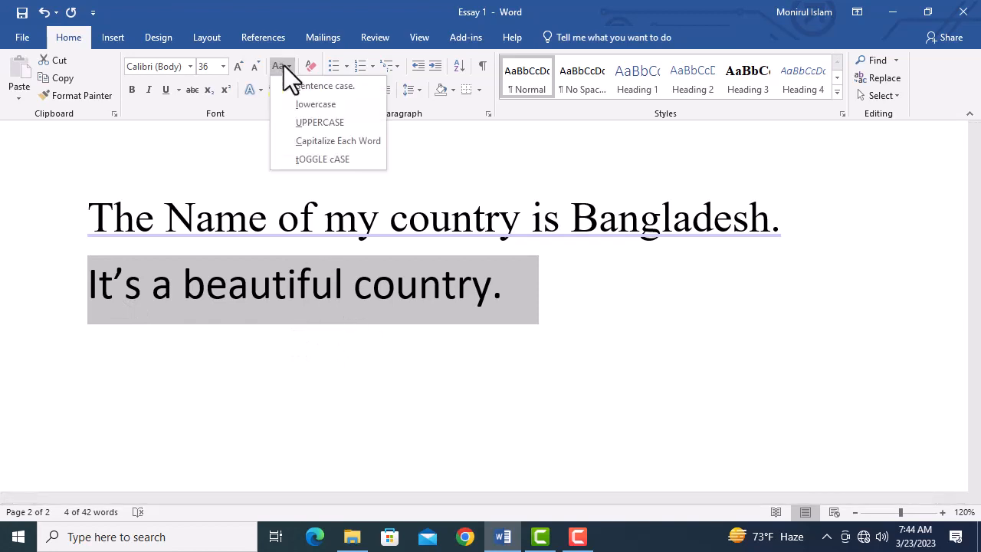
left_click(313, 105)
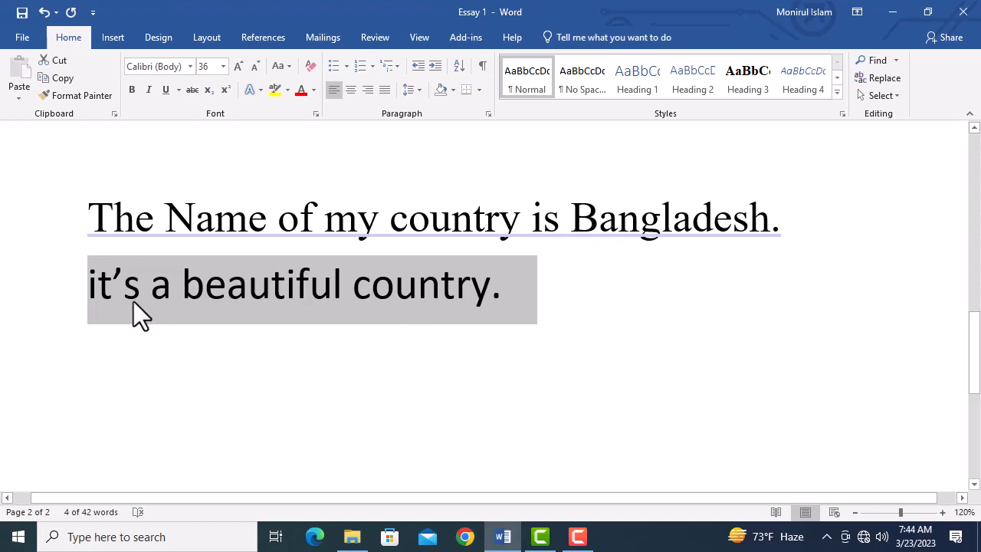
left_click(286, 66)
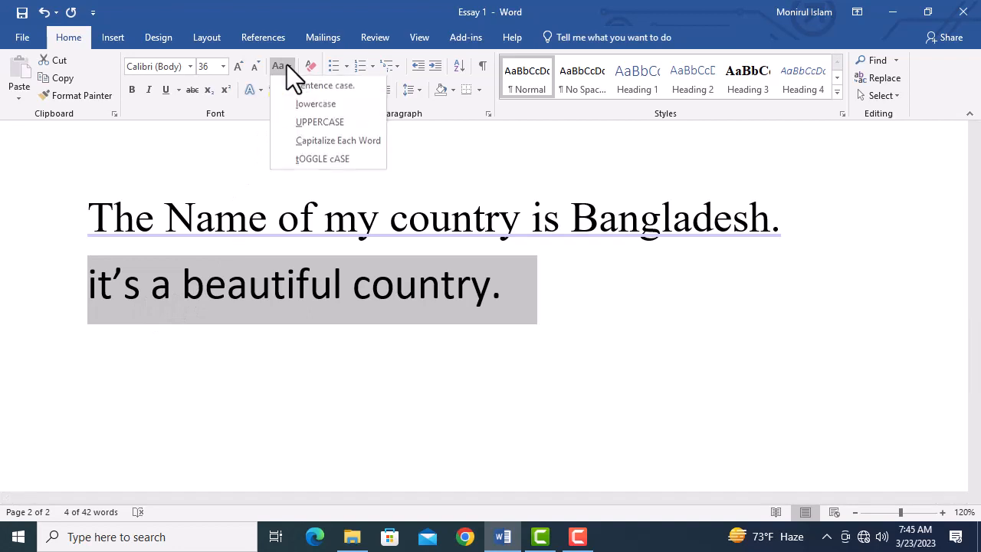
left_click(326, 124)
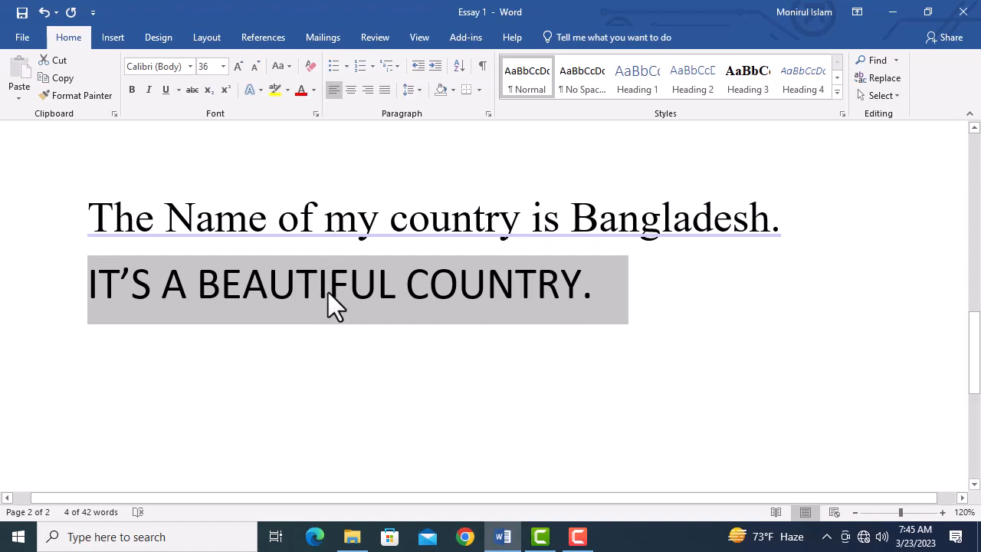
Apply Capitalize Each Word to the second sentence, followed by tOGGLE cASE.
left_click(291, 66)
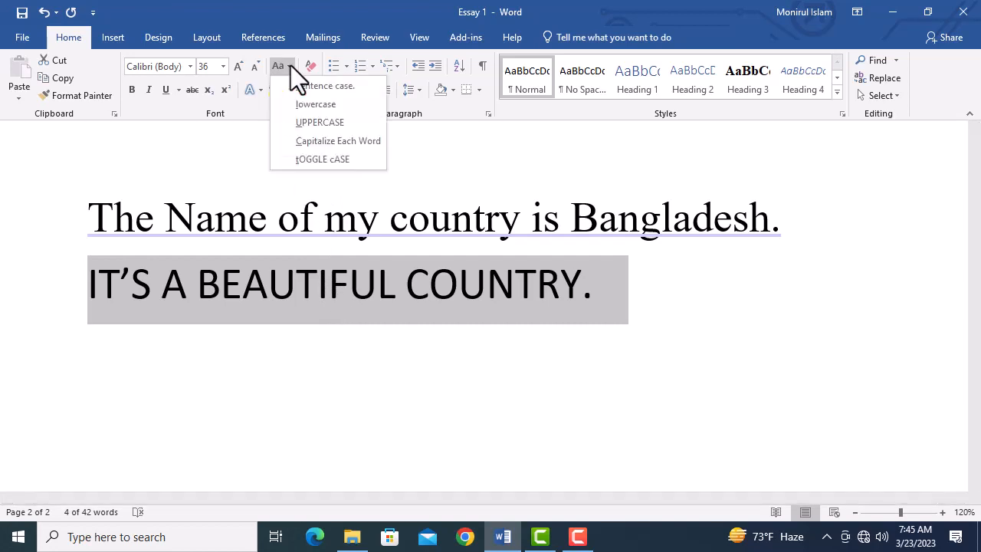
left_click(344, 143)
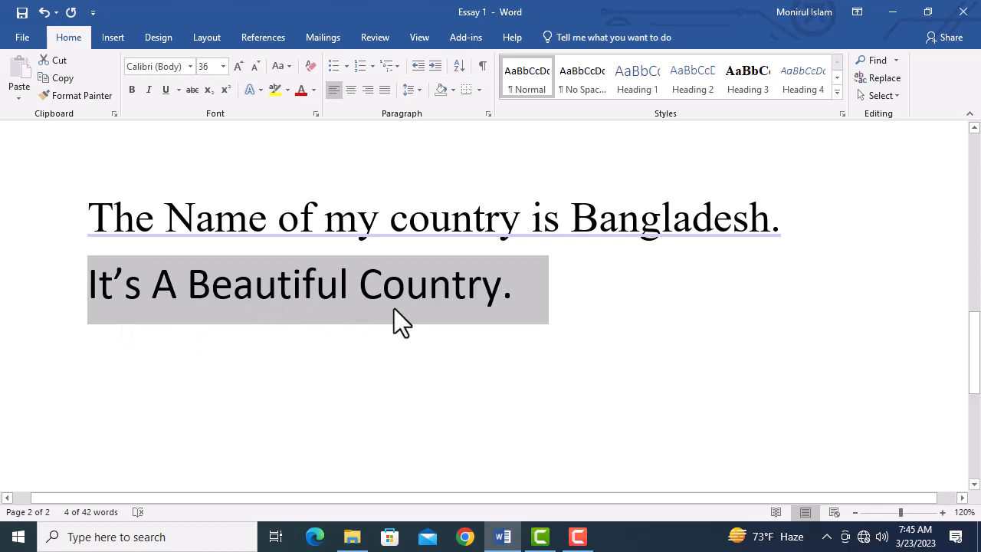
left_click(290, 66)
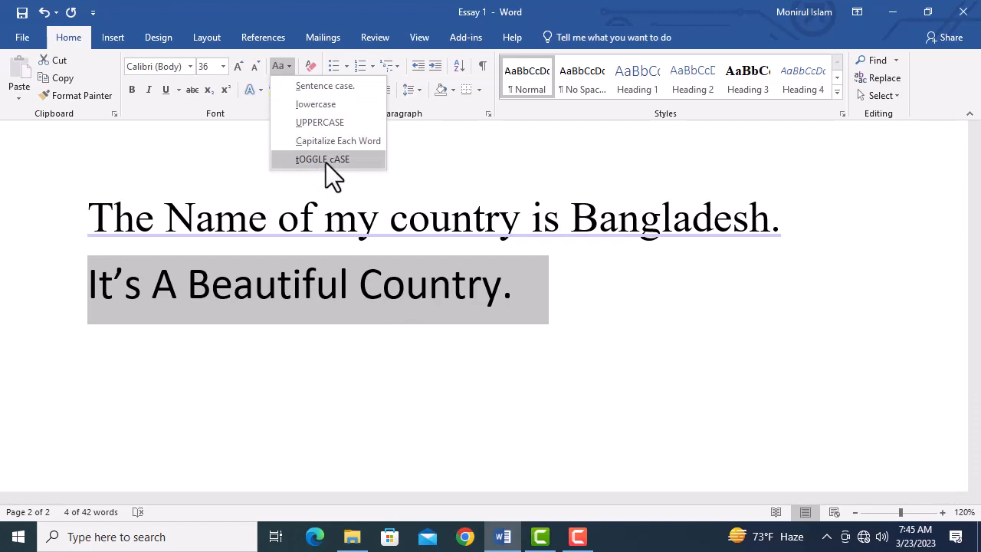
left_click(162, 288)
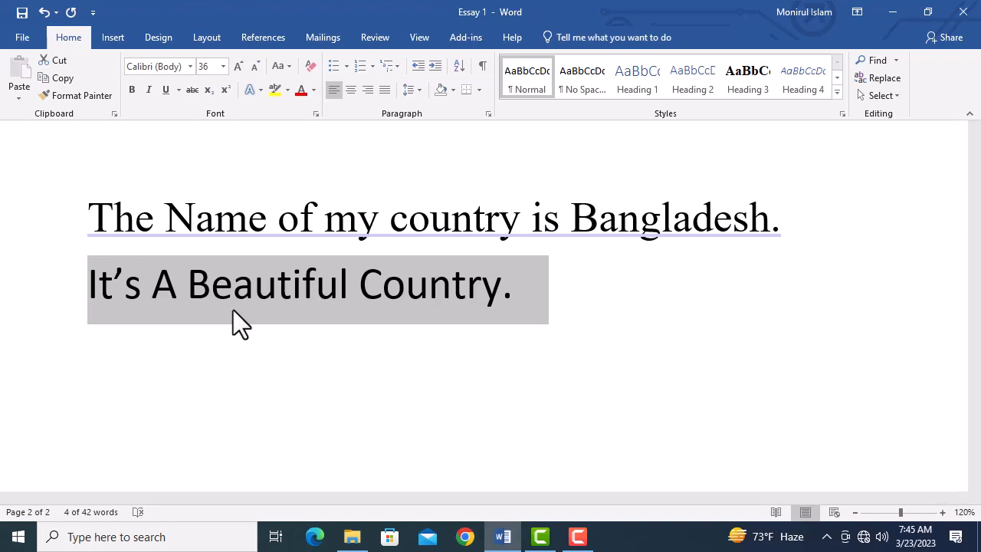
left_click(284, 61)
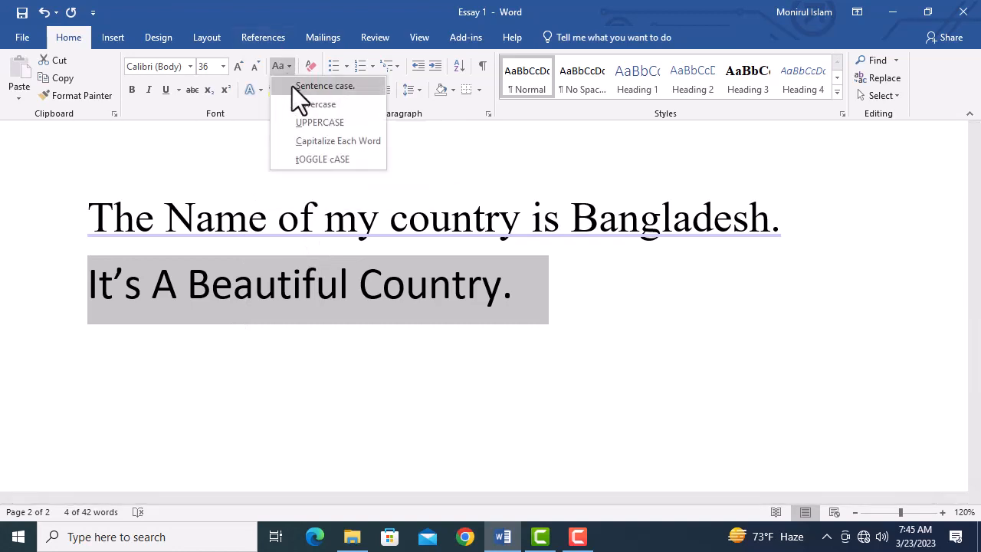
left_click(318, 157)
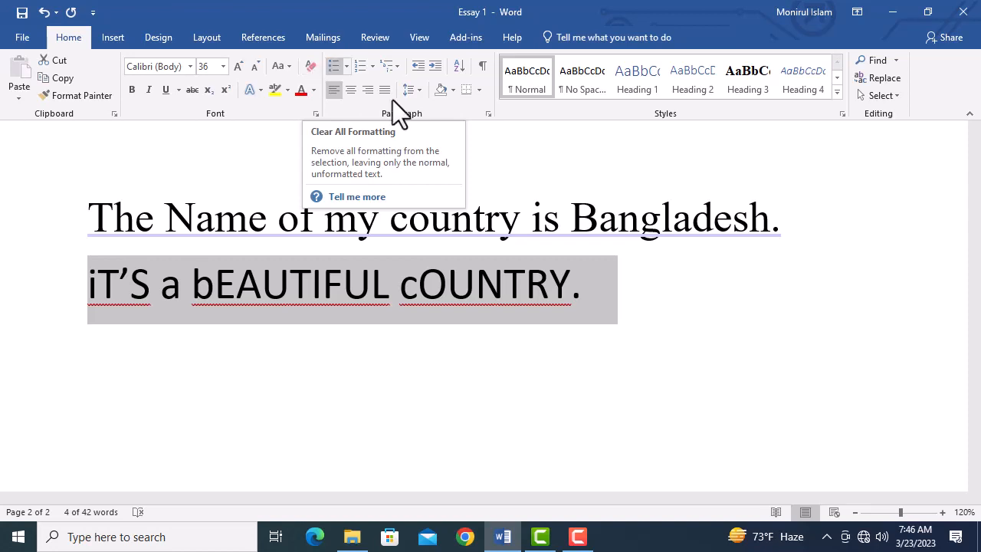
Make the sentence "The Name of my country is Bangladesh." bold, italic and underlined.
left_click_drag(792, 222, 123, 193)
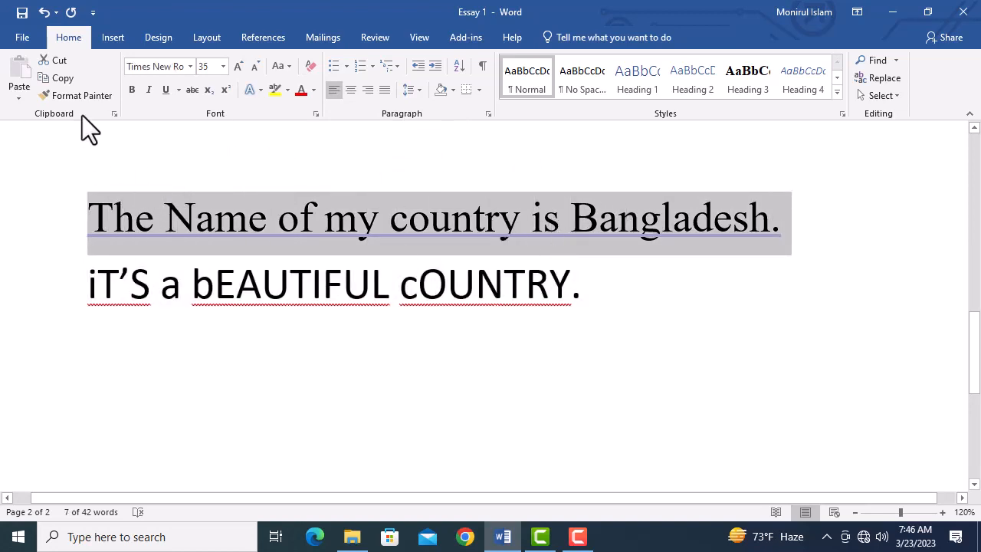
left_click(131, 88)
left_click(147, 88)
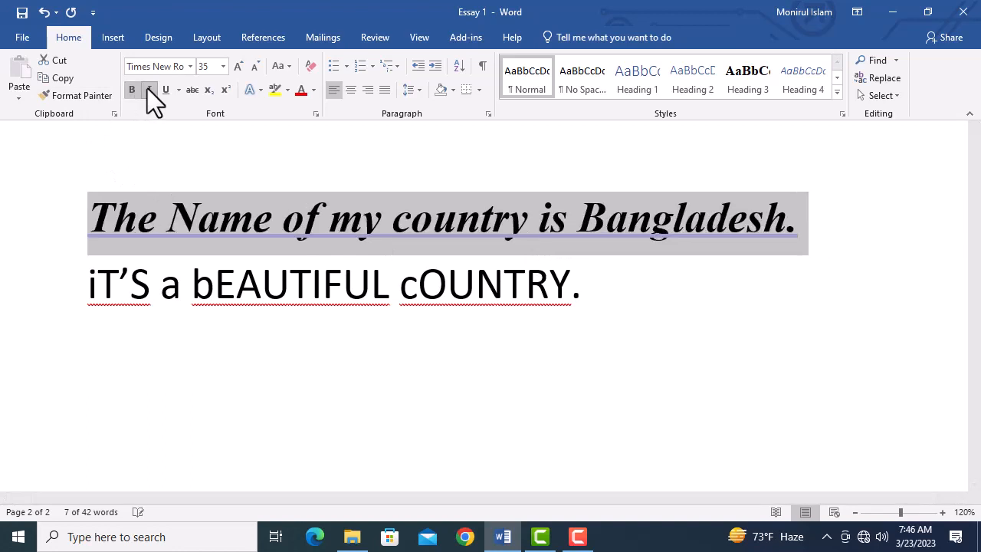
left_click(166, 88)
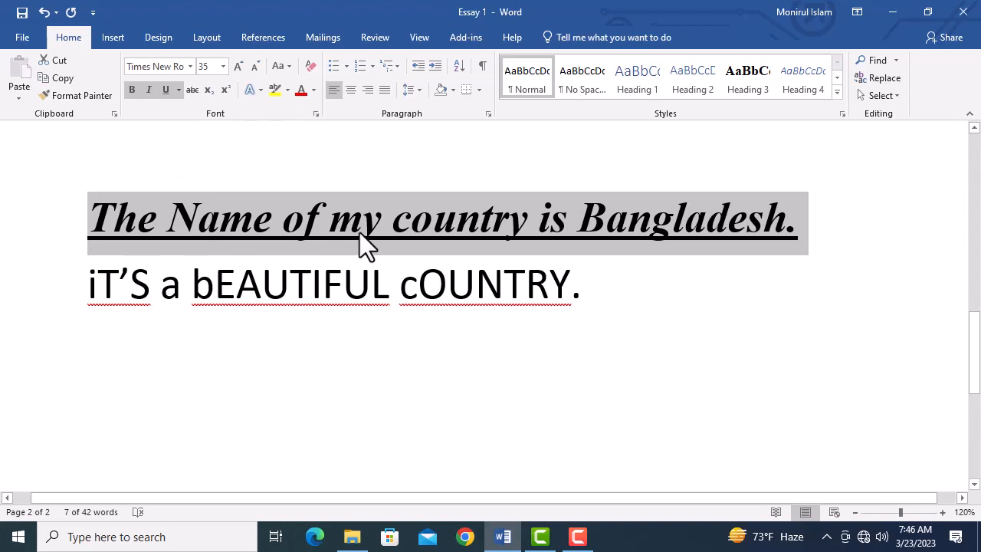
Remove the bold, italic and underline formatting from the first sentence.
left_click(131, 90)
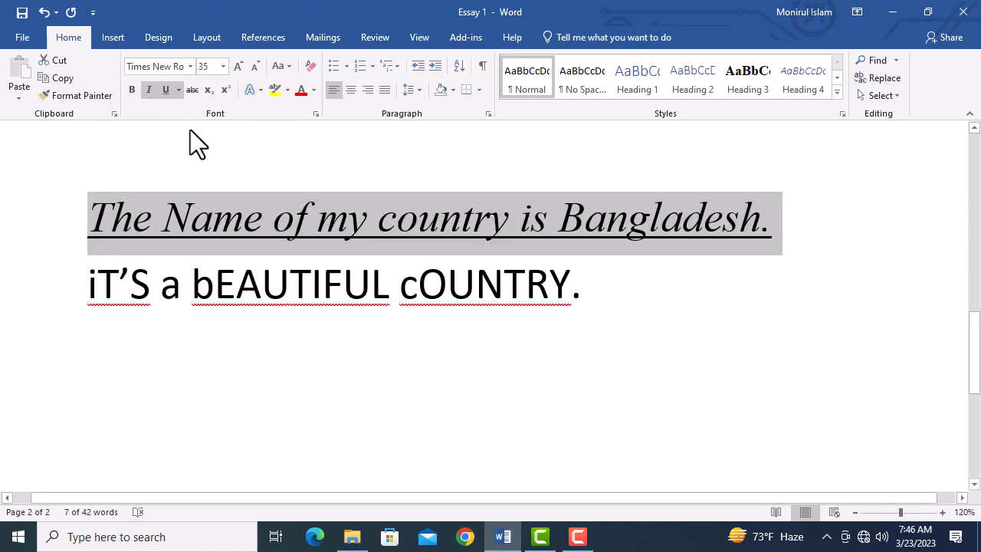
left_click(147, 90)
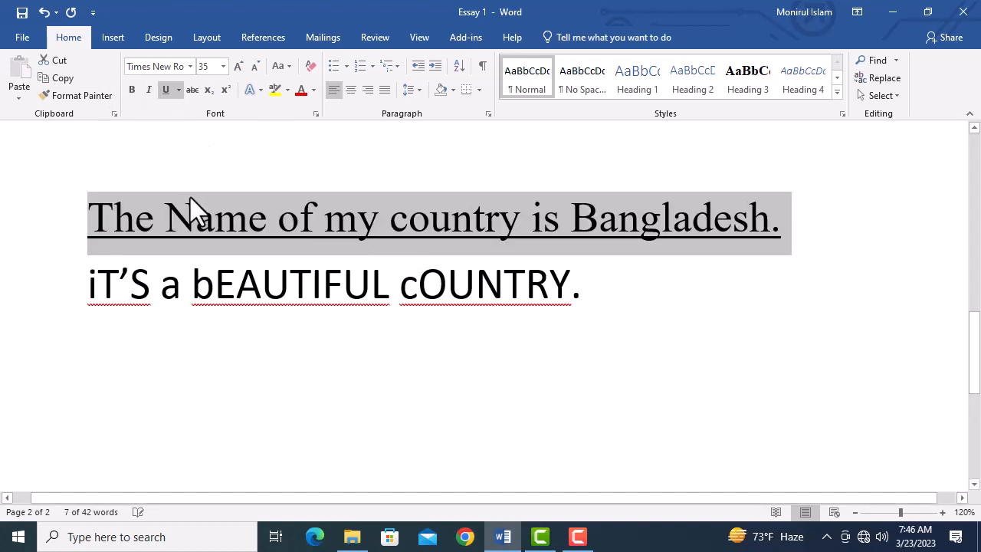
left_click(164, 89)
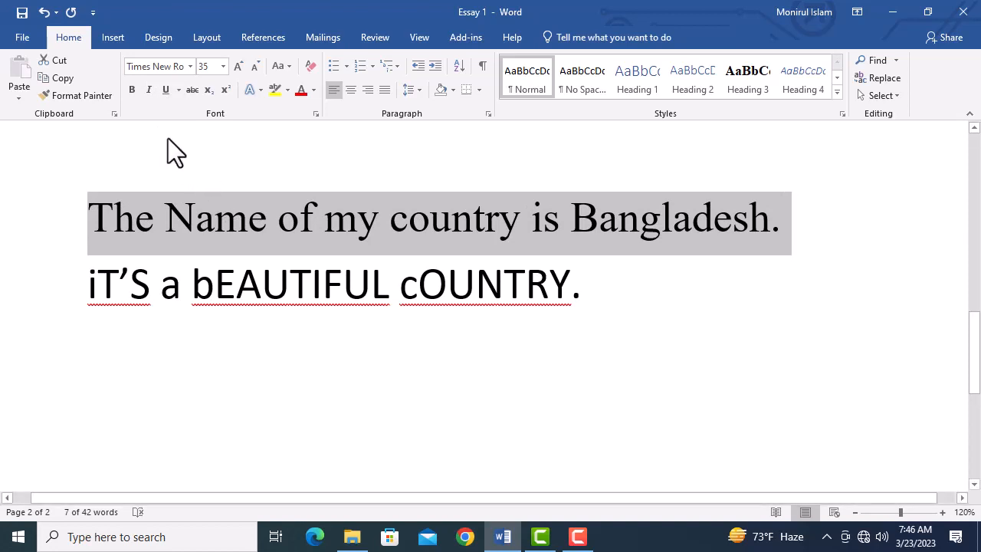
Reapply bold, italic and underline to the first sentence and clear all of its formatting at once.
left_click(134, 92)
left_click(149, 89)
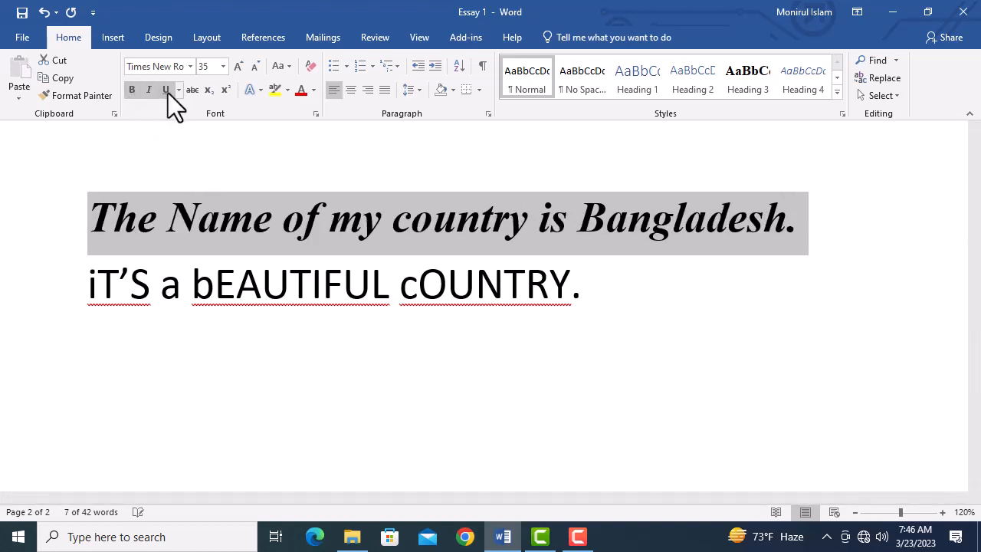
left_click(167, 92)
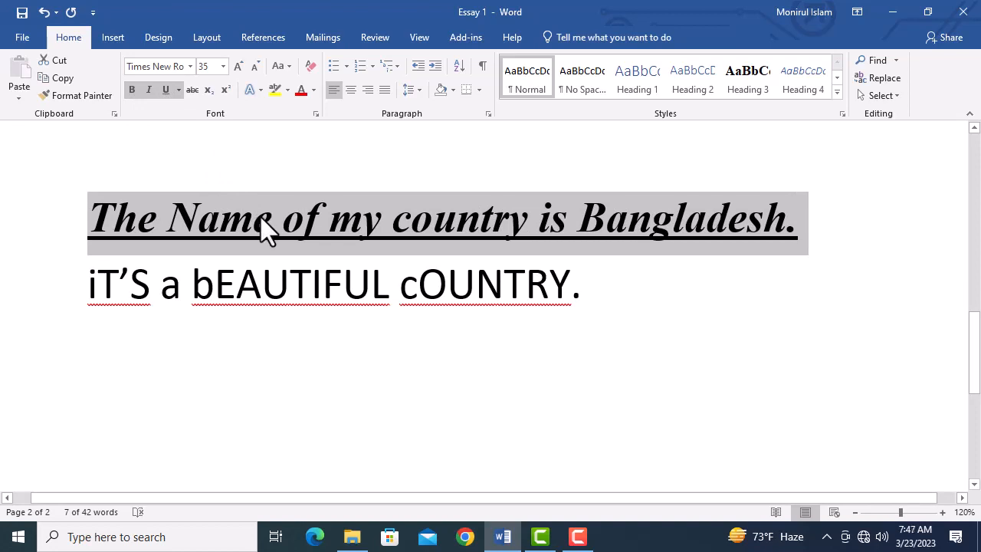
left_click(309, 64)
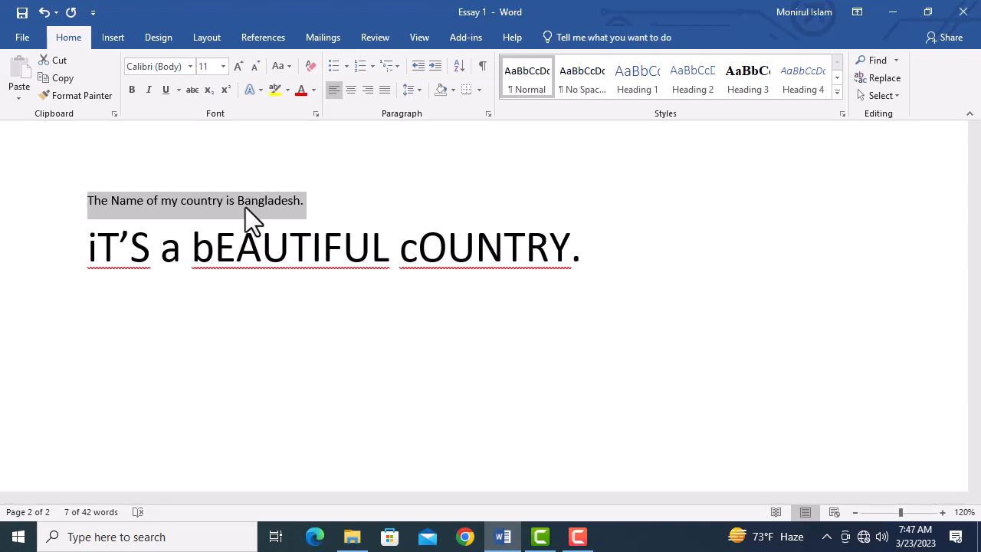
Format the first sentence with the standard orange font color, size 22 and an underline.
left_click(313, 90)
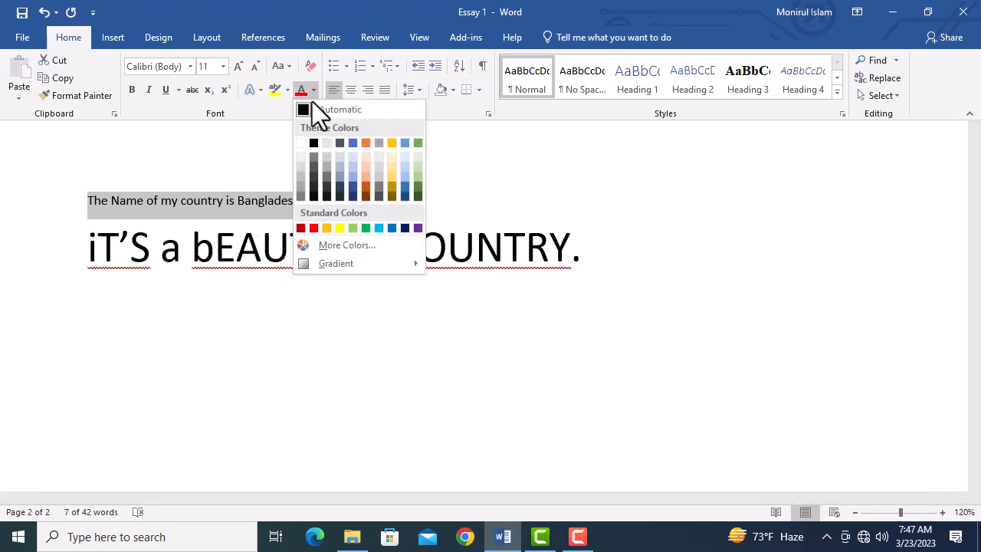
left_click(326, 228)
left_click(240, 67)
left_click(240, 67)
left_click(241, 66)
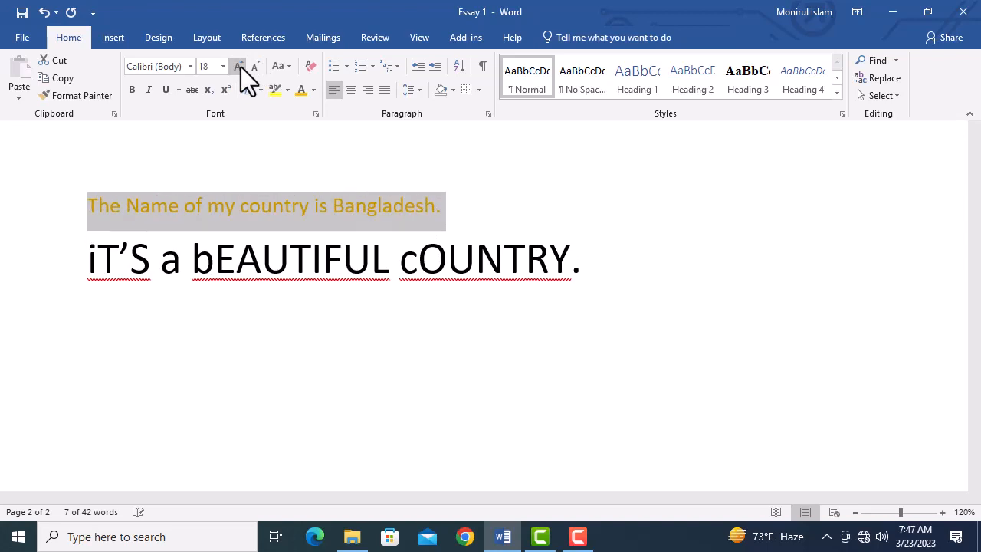
left_click(241, 67)
left_click(241, 67)
left_click(241, 66)
left_click(167, 90)
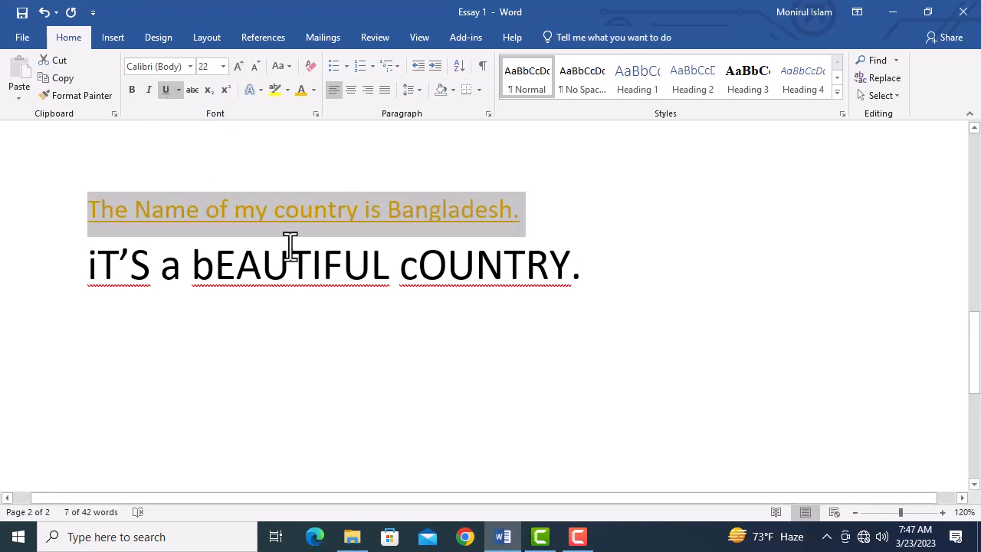
Clear all formatting from the orange underlined first sentence and deselect it.
left_click(309, 65)
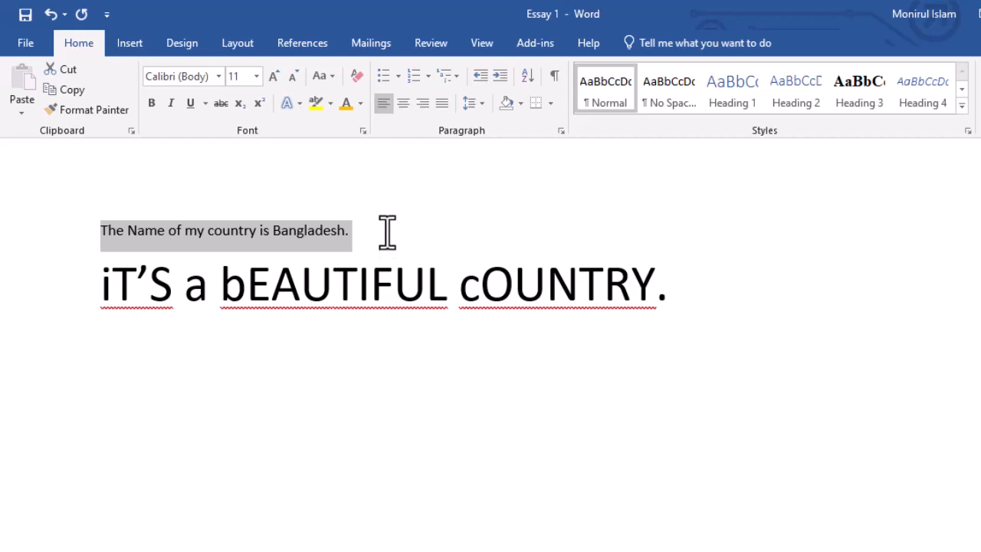
left_click(386, 232)
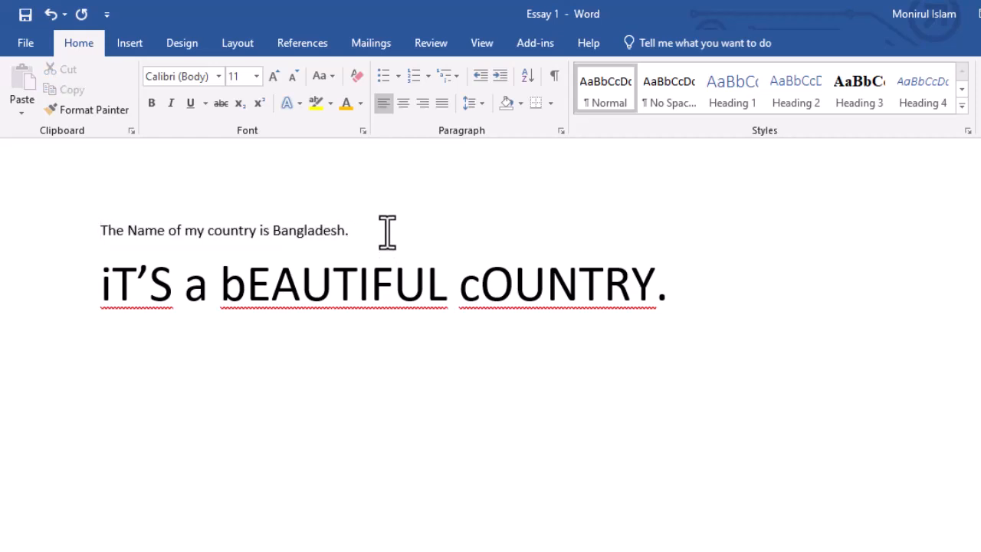